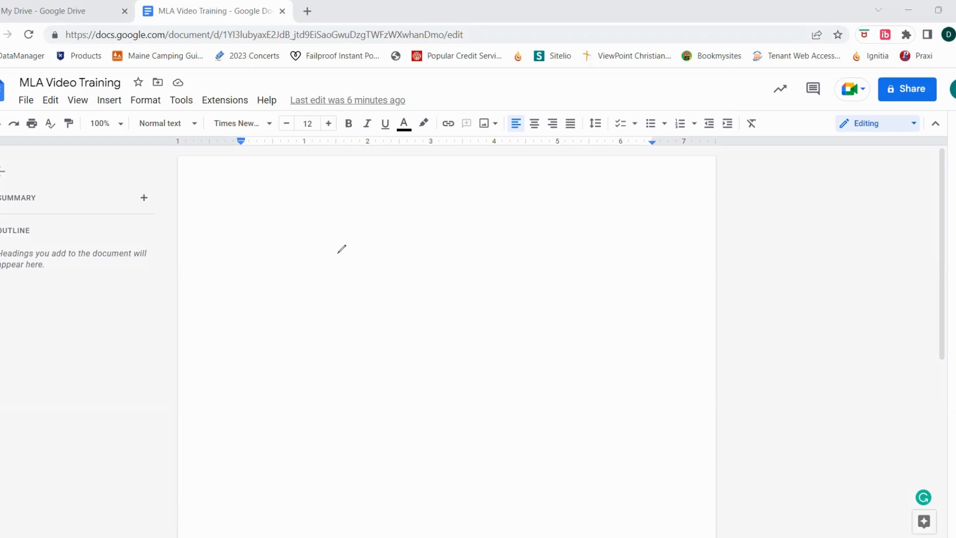
pyautogui.moveTo(621, 163)
pyautogui.mouseDown()
pyautogui.moveTo(550, 175)
pyautogui.moveTo(658, 189)
pyautogui.moveTo(619, 155)
pyautogui.moveTo(598, 162)
pyautogui.mouseUp()
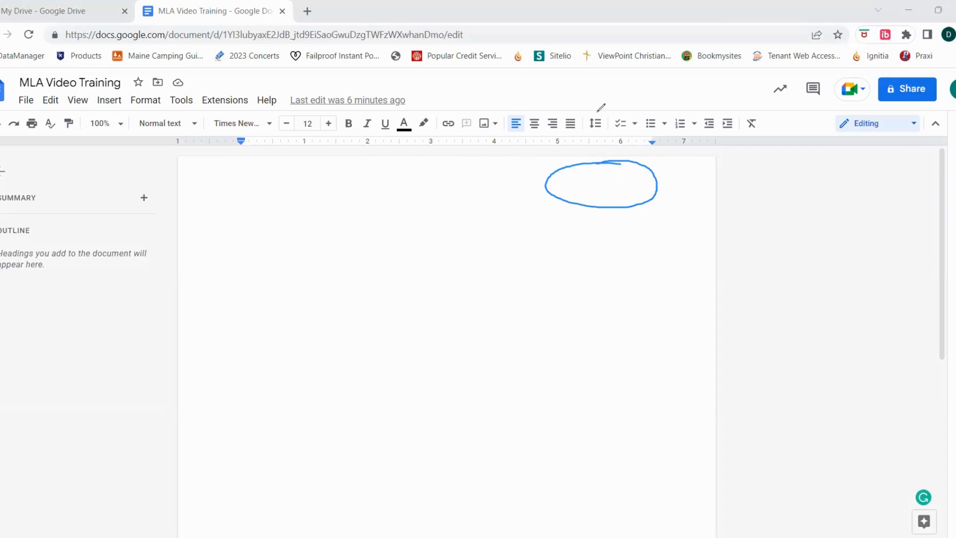
pyautogui.press('Escape')
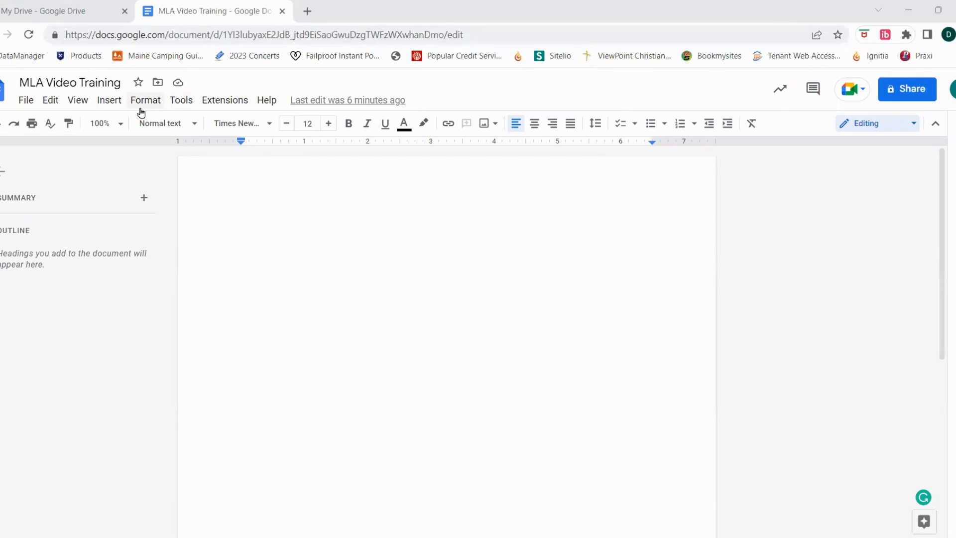
# Insert a page header, align it right and enter the student's last name.
pyautogui.click(114, 102)
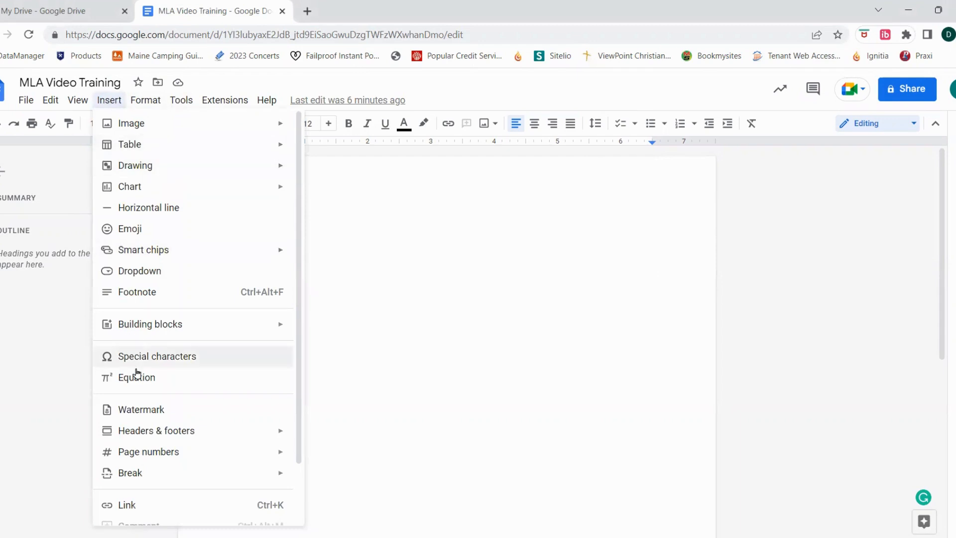
pyautogui.moveTo(125, 436)
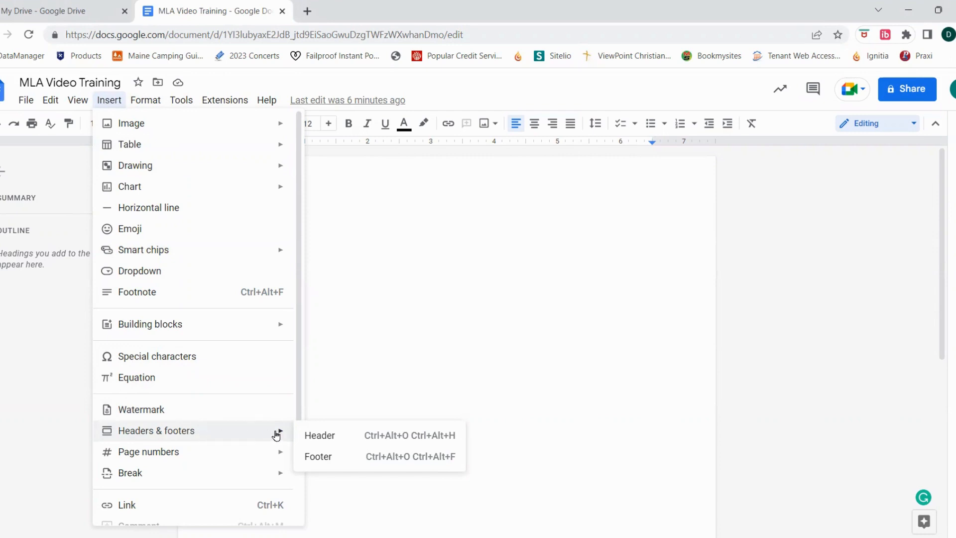
pyautogui.click(330, 437)
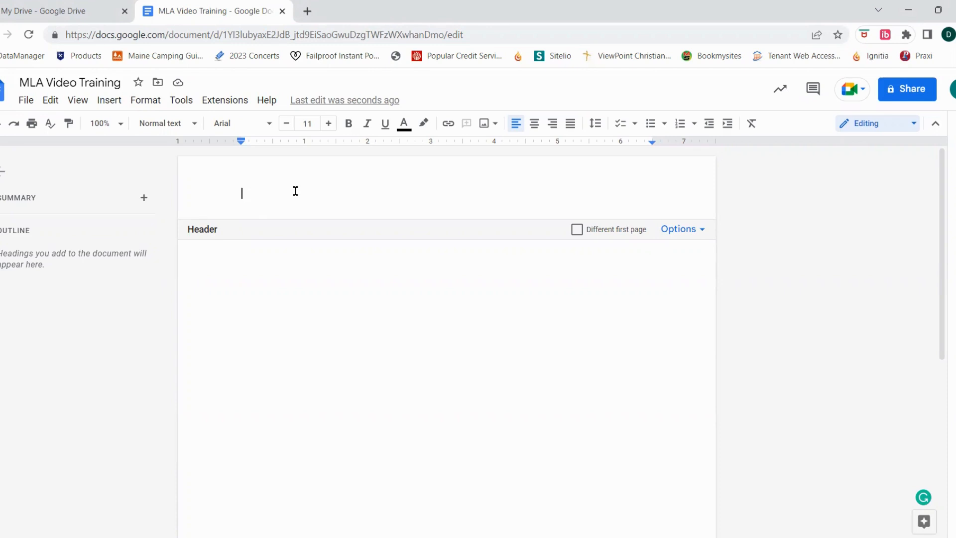
pyautogui.click(552, 125)
pyautogui.write('Michaud')
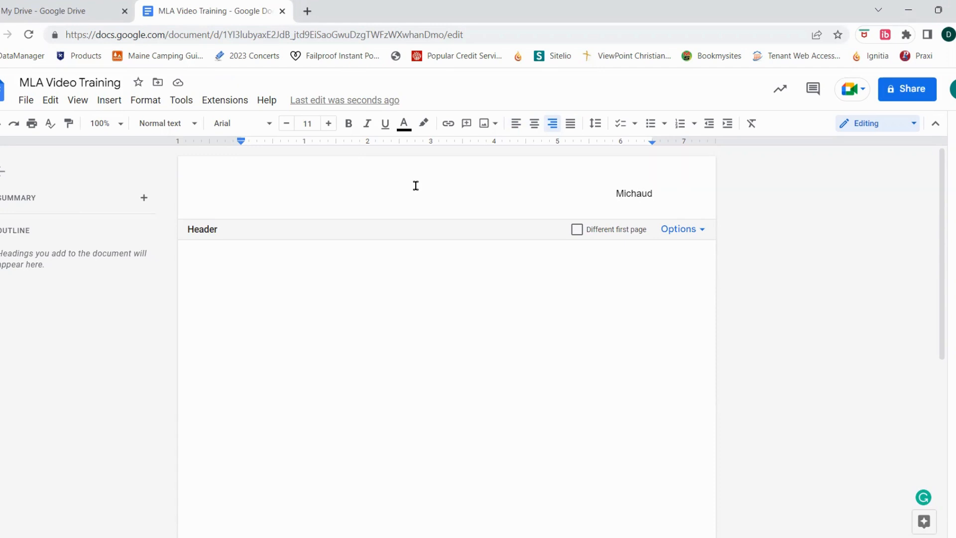
# Complete the header after the last name with an automatic page number, the word "of" and the page count, and return to the document body.
pyautogui.click(108, 102)
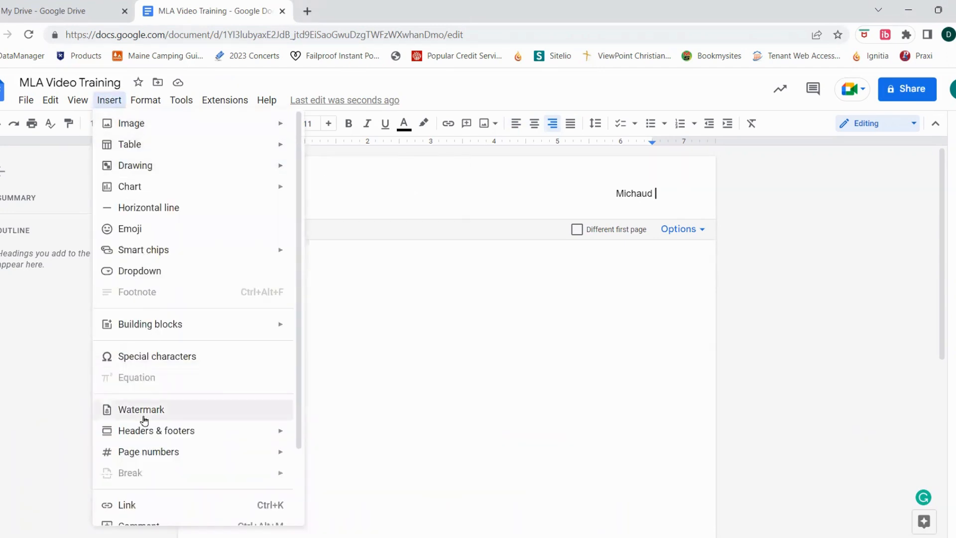
pyautogui.moveTo(132, 452)
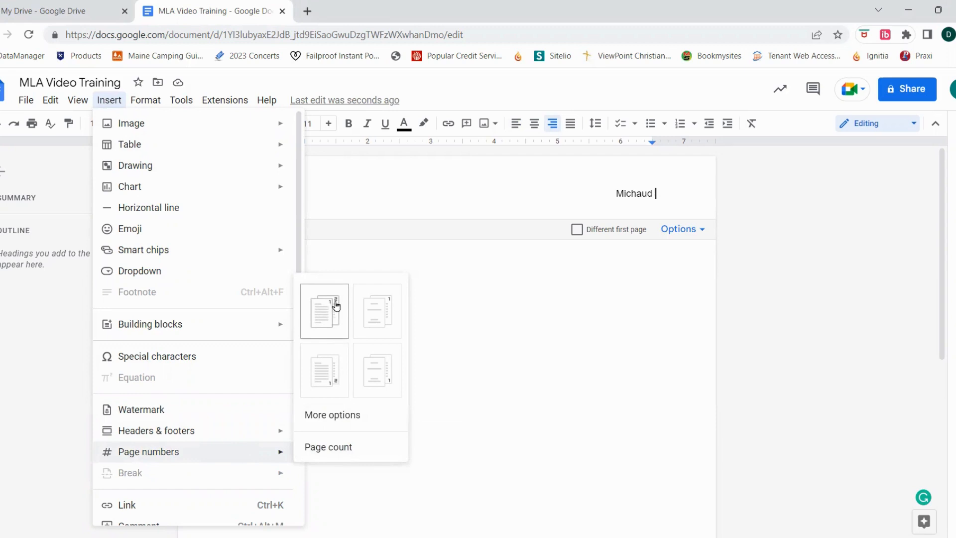
pyautogui.click(327, 312)
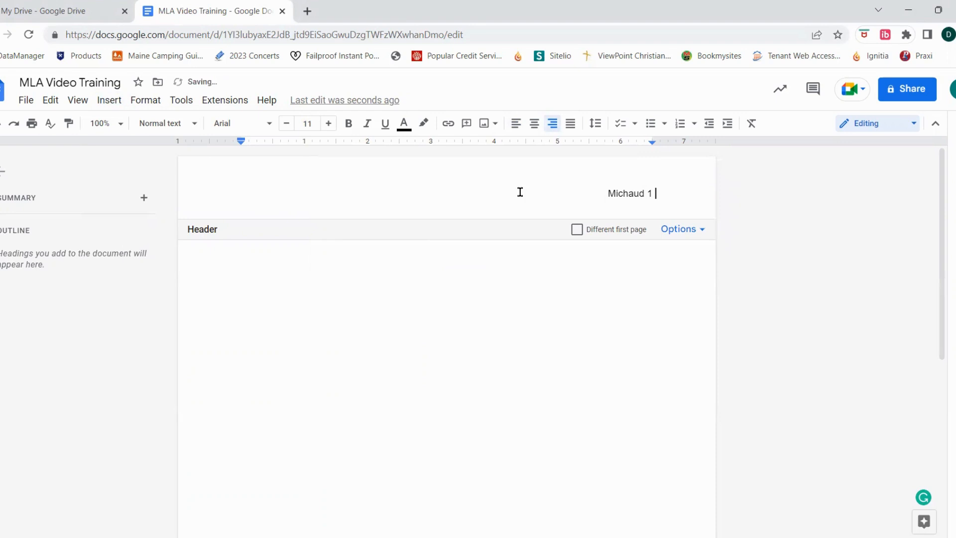
pyautogui.write('of')
pyautogui.click(108, 100)
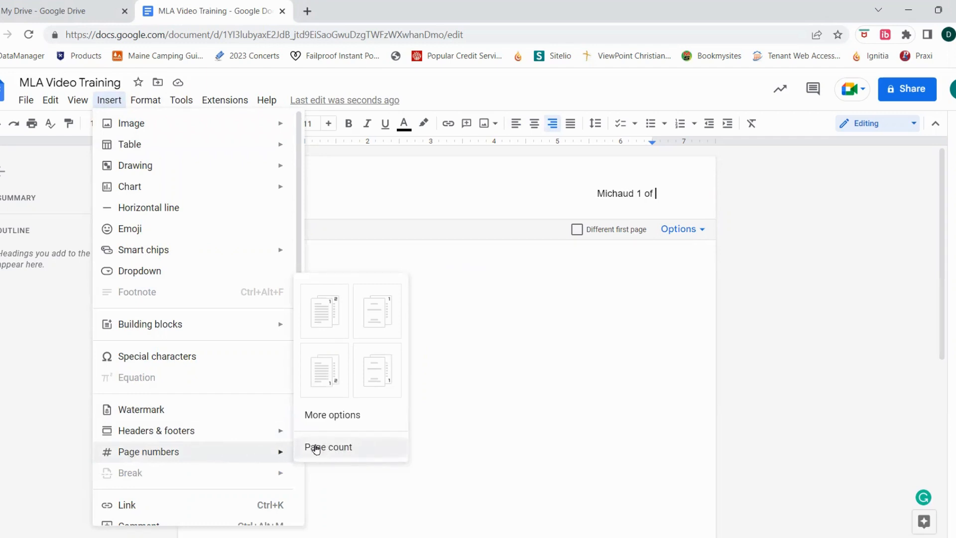
pyautogui.click(336, 449)
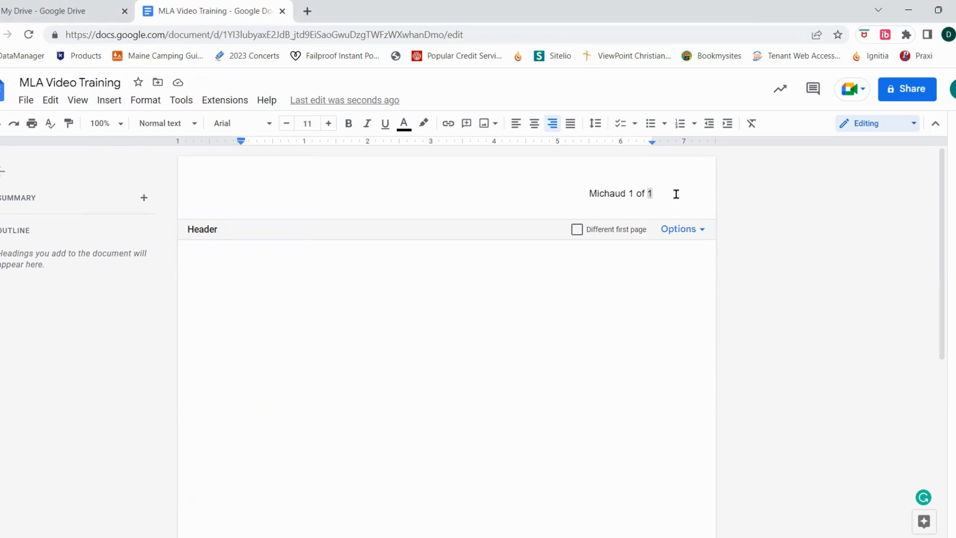
pyautogui.click(590, 193)
pyautogui.click(343, 282)
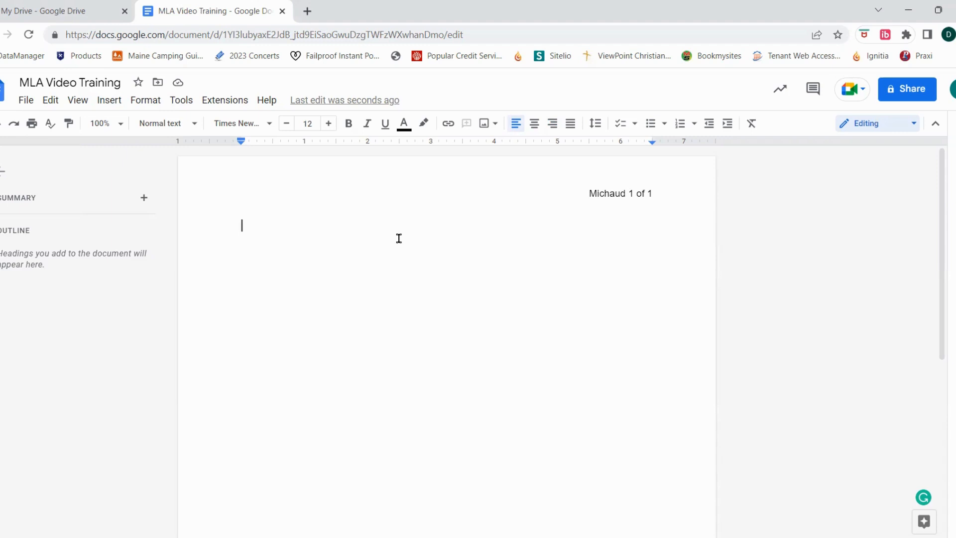
# Enter the student's full name on the first body line and the course "History & Geography" on the second.
pyautogui.write('Dennis Michaud')
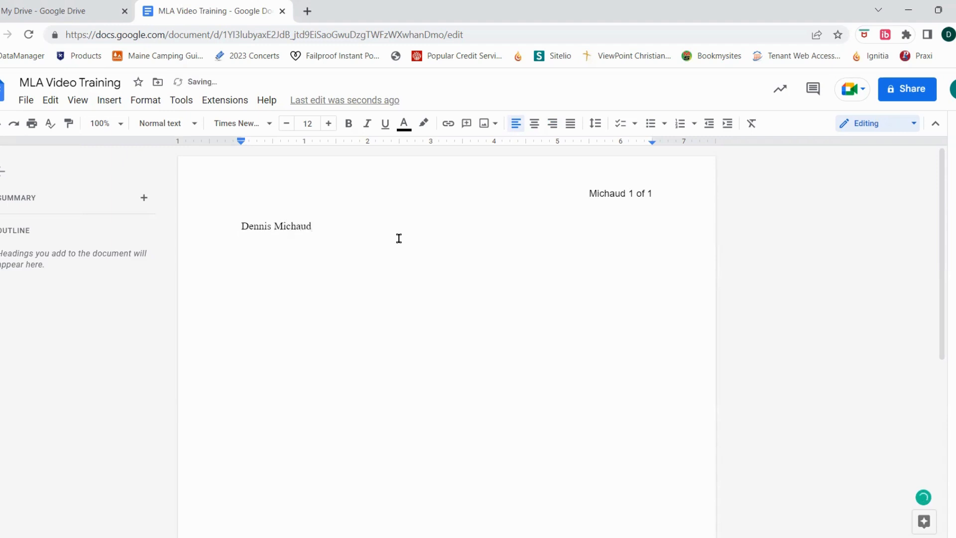
pyautogui.press('Return')
pyautogui.write('History & Geography')
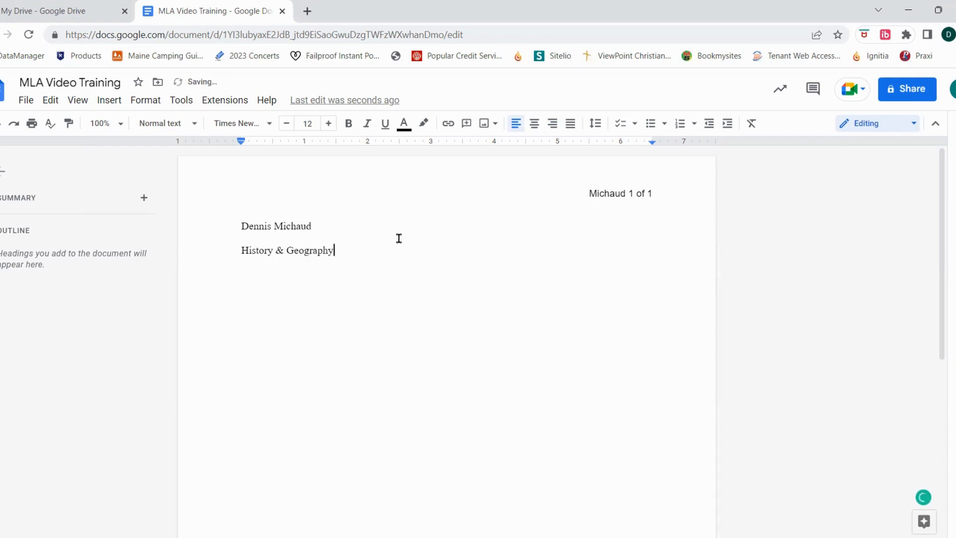
# Add the instructor's title and full name on a new line below the course.
pyautogui.press('Return')
pyautogui.write('Dr. Adam')
pyautogui.write(' Rondaua')
pyautogui.press('BackSpace')
pyautogui.press('BackSpace')
pyautogui.press('BackSpace')
pyautogui.write('eua')
pyautogui.press('BackSpace')
pyautogui.press('BackSpace')
pyautogui.write('au')
pyautogui.press('Return')
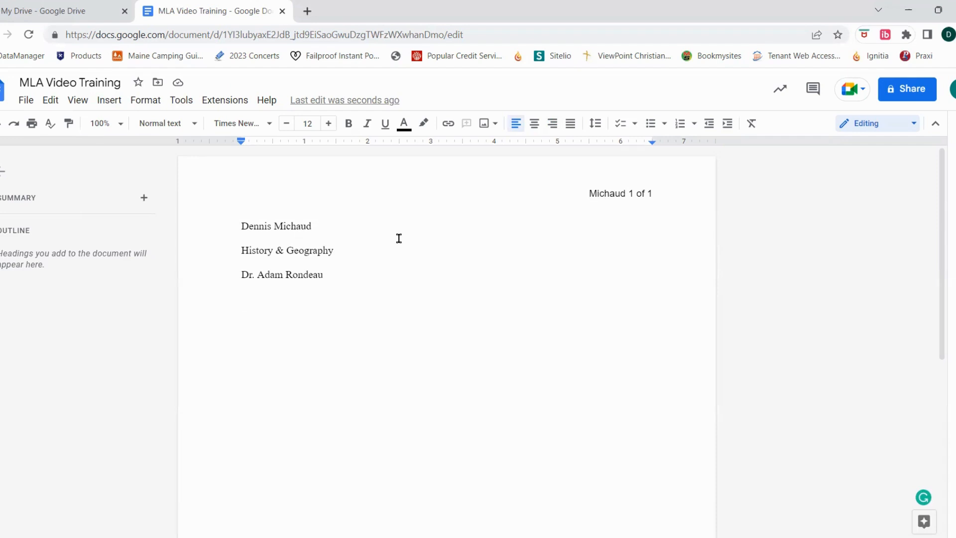
# Enter the date "20 March 2024" on the line below the instructor's name.
pyautogui.write('20 March ')
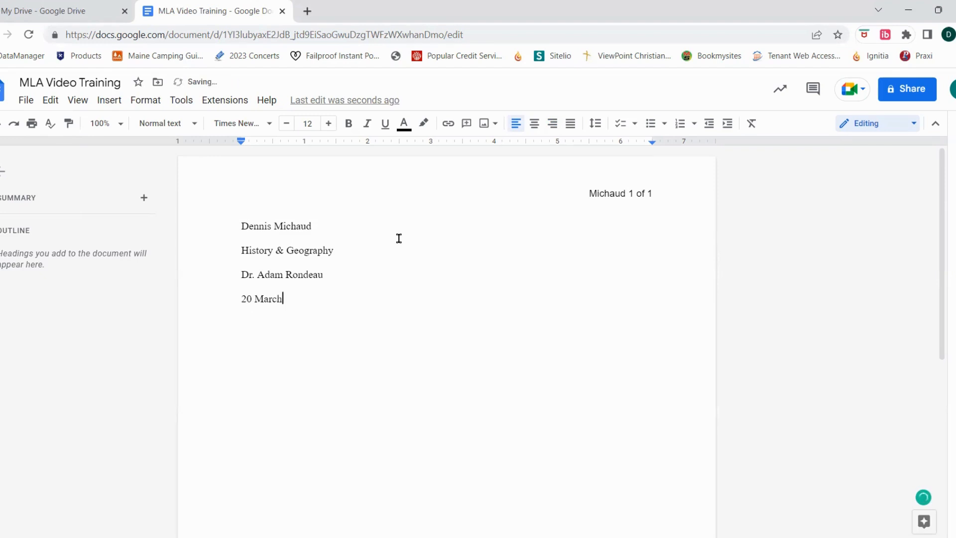
pyautogui.write('2024')
# Check the word count of the whole document without turning on its display while typing.
pyautogui.click(181, 98)
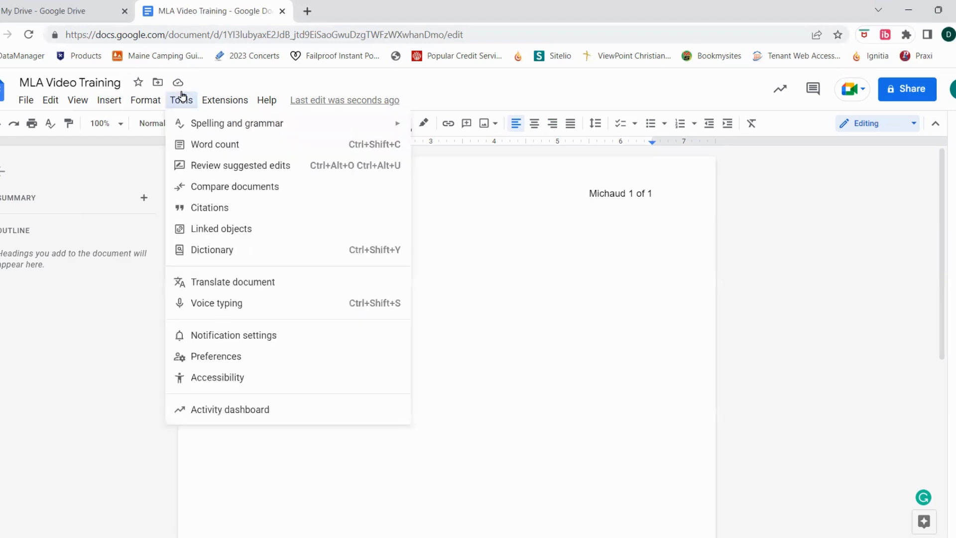
pyautogui.click(205, 145)
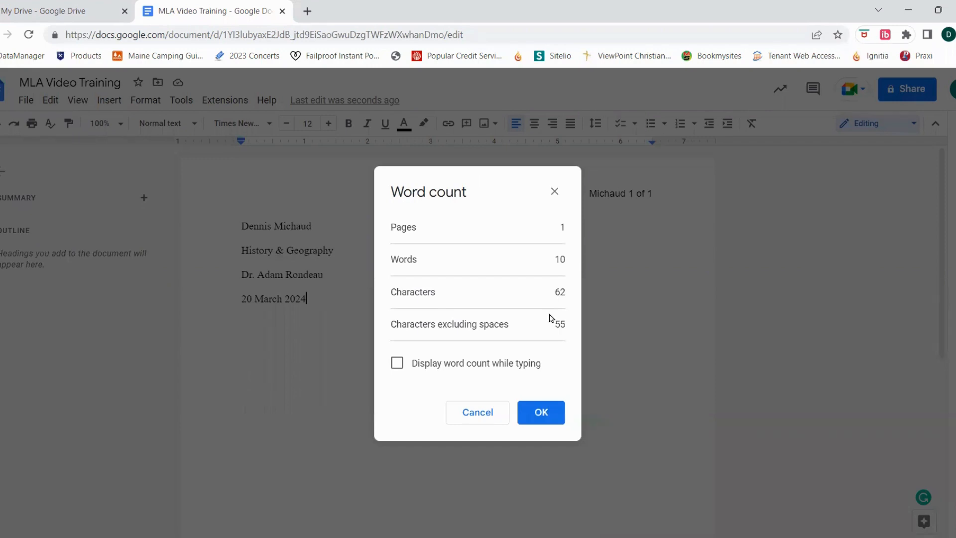
pyautogui.click(479, 417)
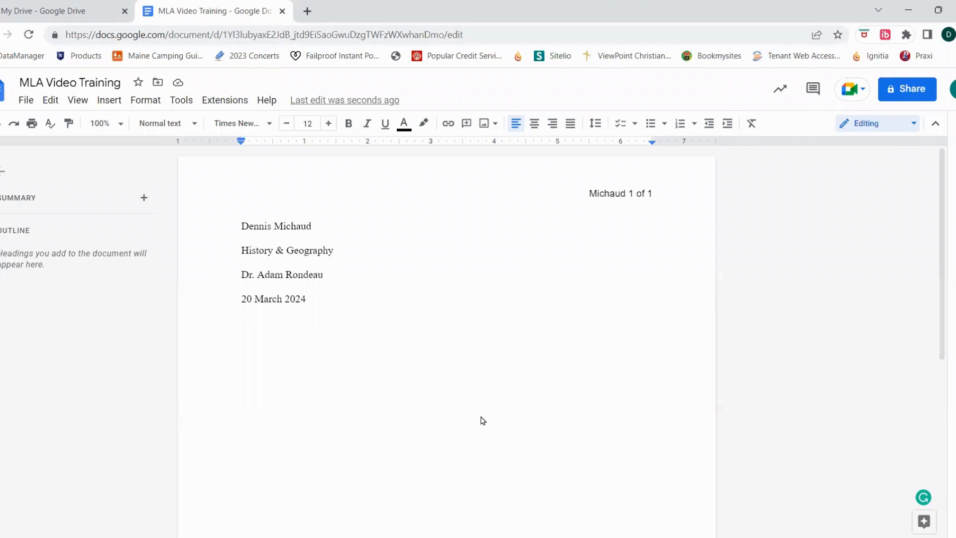
pyautogui.moveTo(241, 225); pyautogui.dragTo(310, 300)
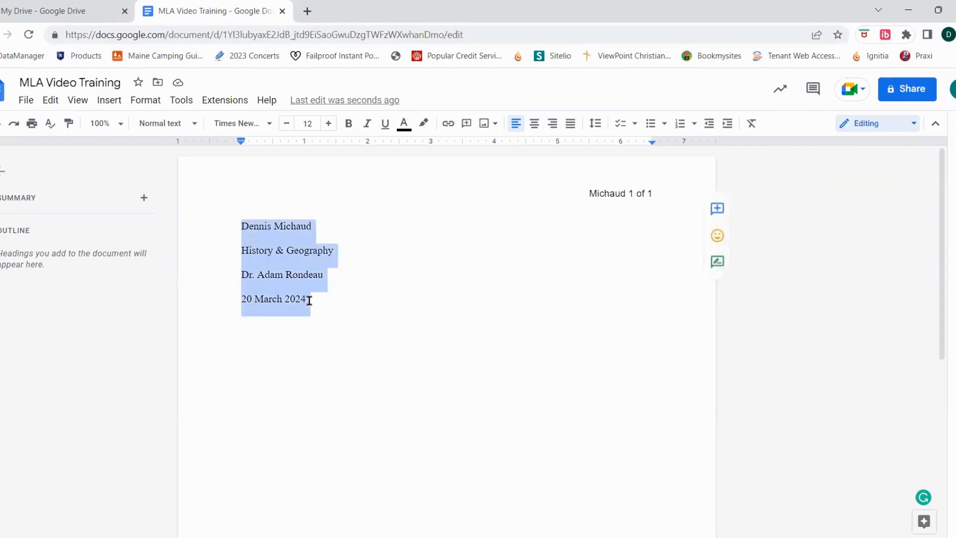
pyautogui.click(450, 340)
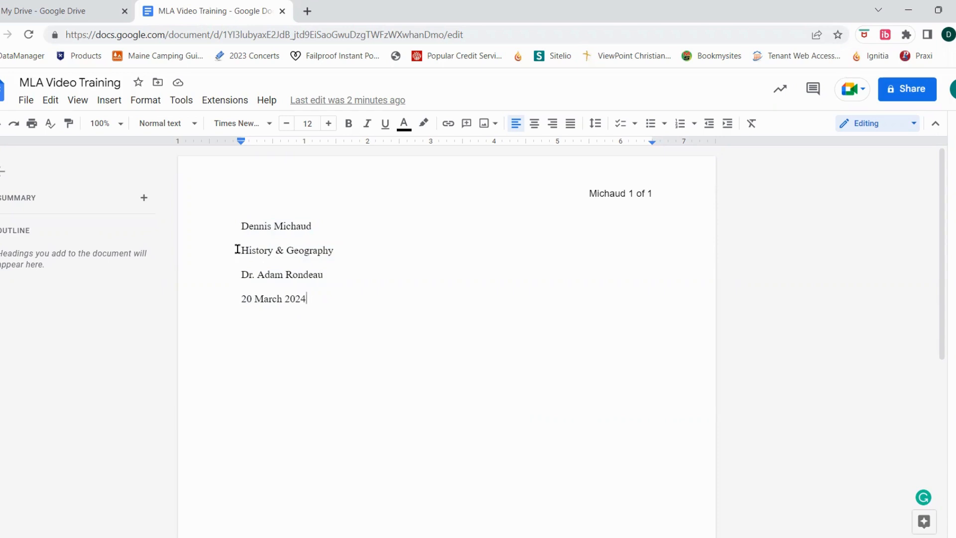
# Check the word count of only the "History & Geography" line.
pyautogui.moveTo(241, 251); pyautogui.dragTo(335, 253)
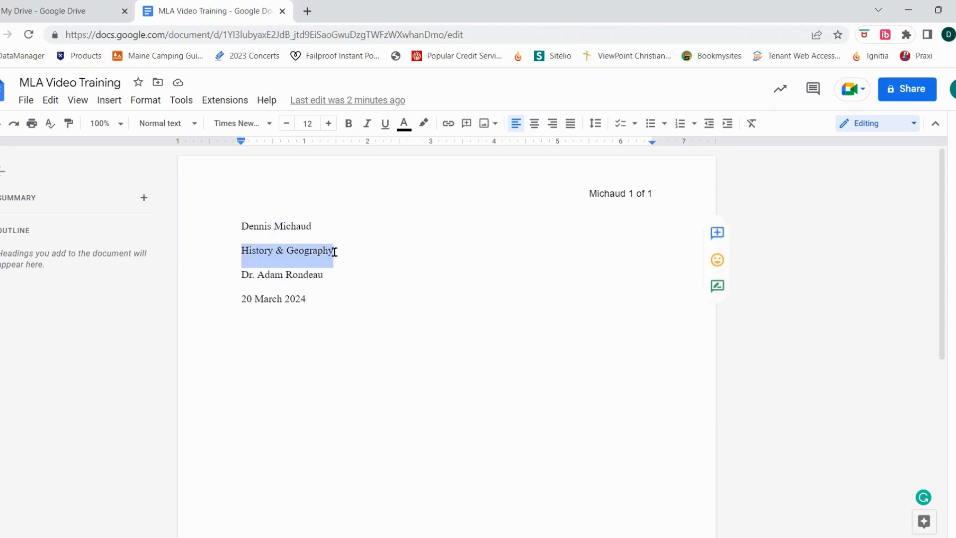
pyautogui.click(182, 101)
pyautogui.click(210, 143)
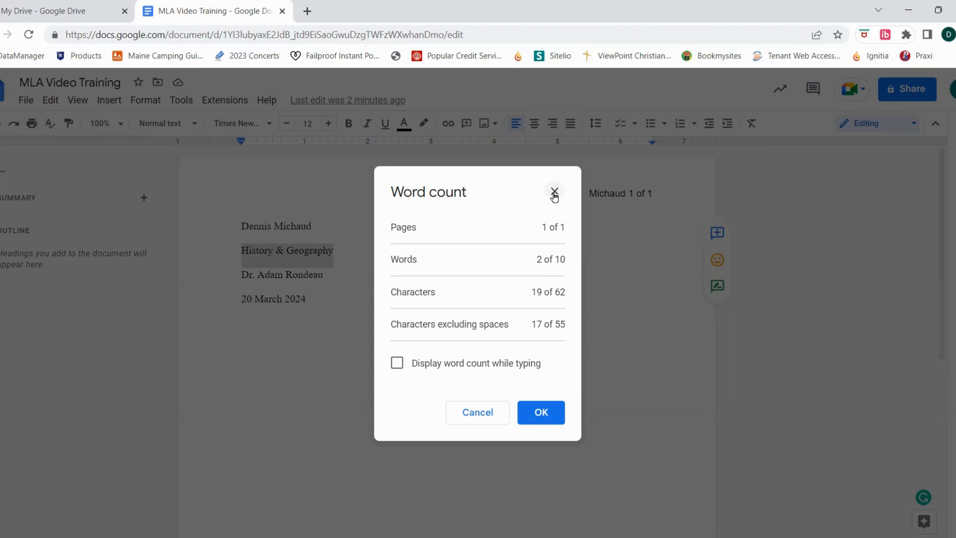
pyautogui.click(481, 412)
pyautogui.click(327, 252)
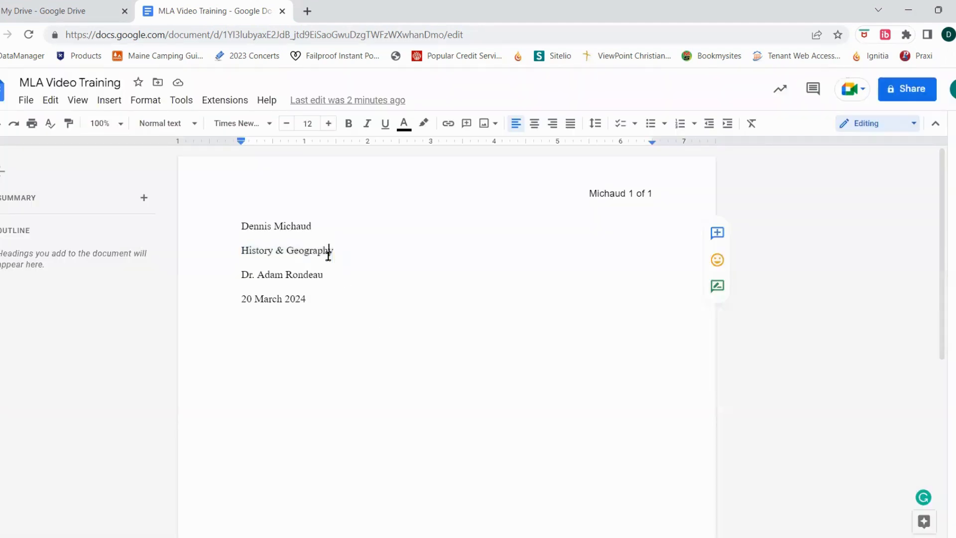